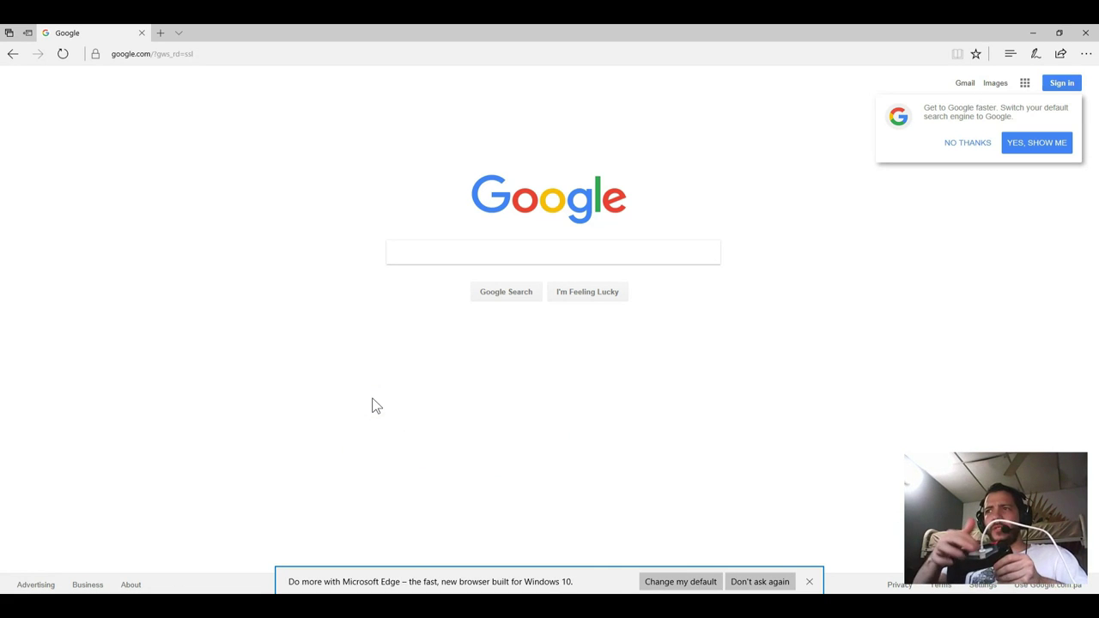
Launch FIFA 17 from the app list and start it from its launcher
{"action": "key", "text": "super"}
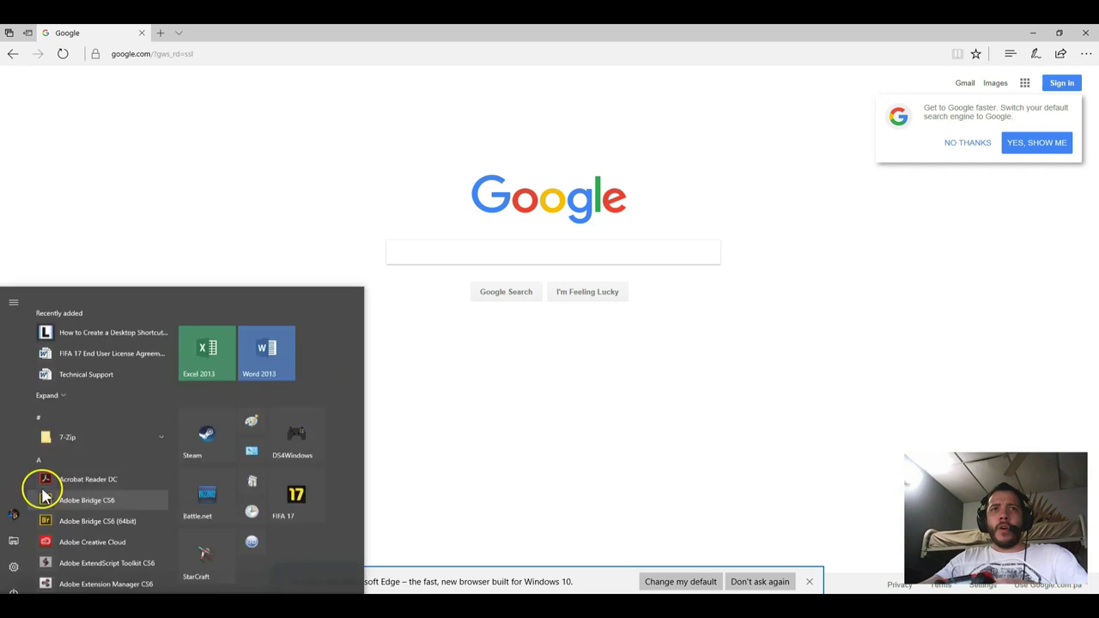
{"action": "left_click", "coordinate": [278, 498]}
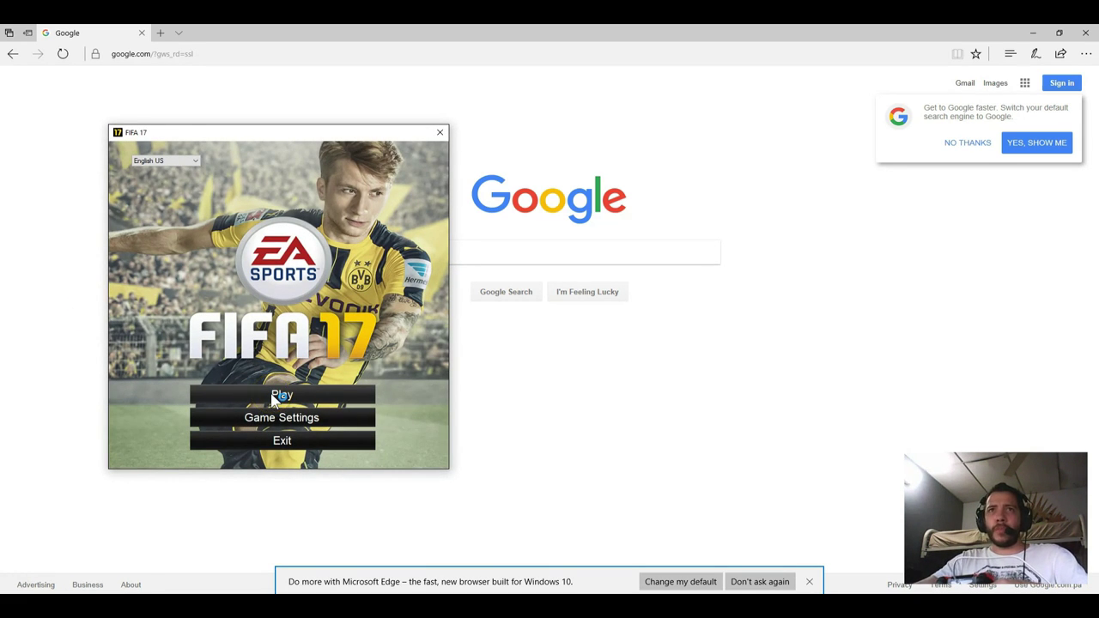
{"action": "left_click", "coordinate": [321, 291]}
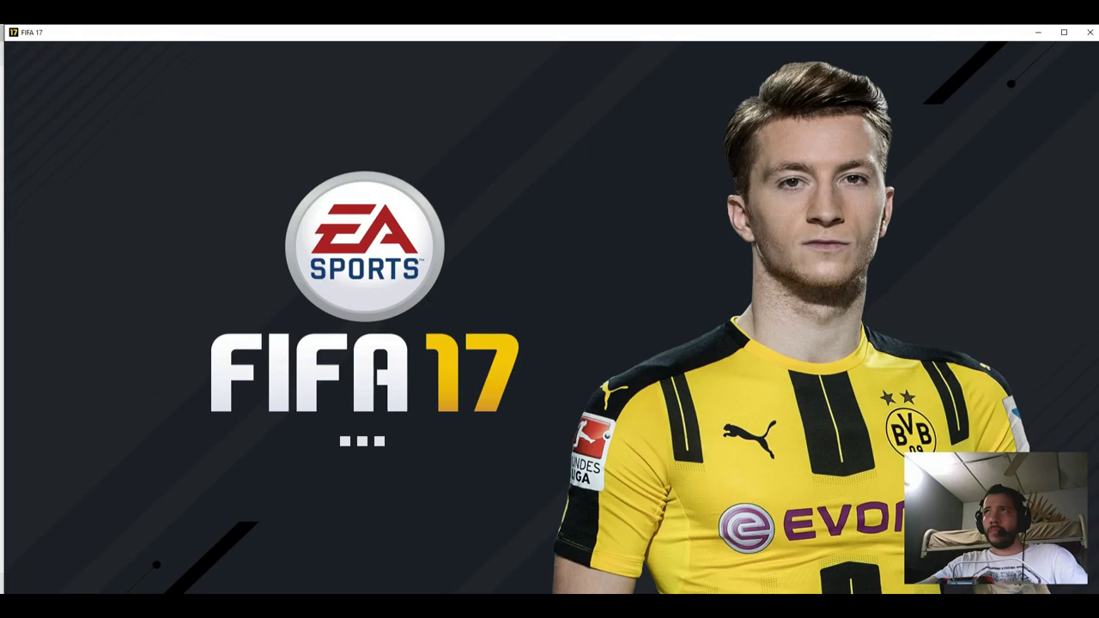
Maximize the FIFA 17 window and dismiss the Origin notification
{"action": "left_click", "coordinate": [1034, 35]}
{"action": "left_click", "coordinate": [704, 55]}
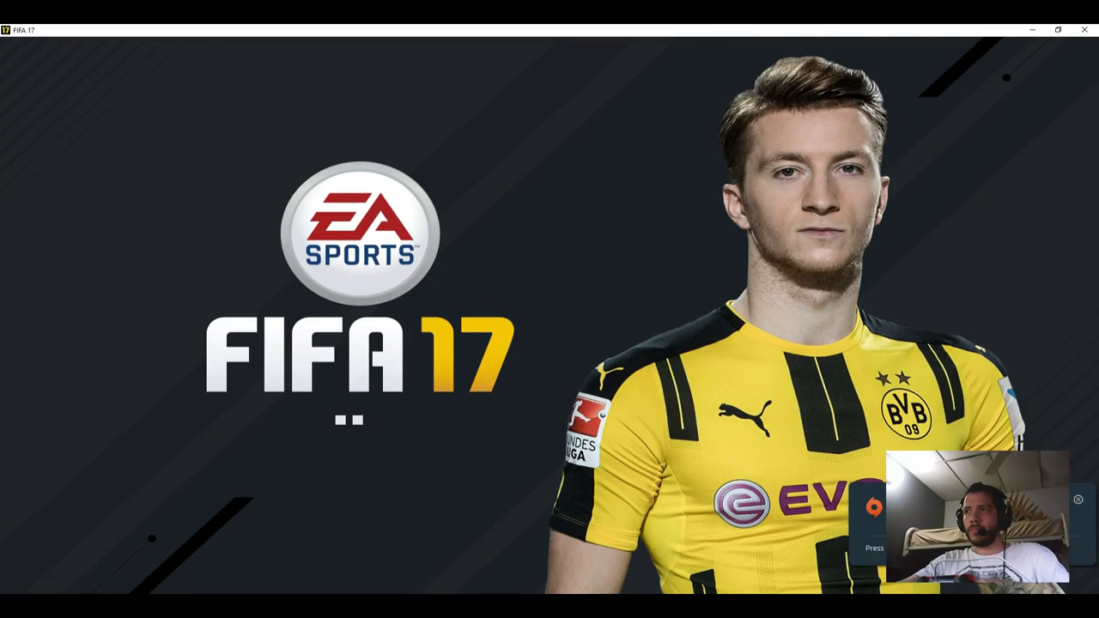
{"action": "left_click", "coordinate": [1079, 501]}
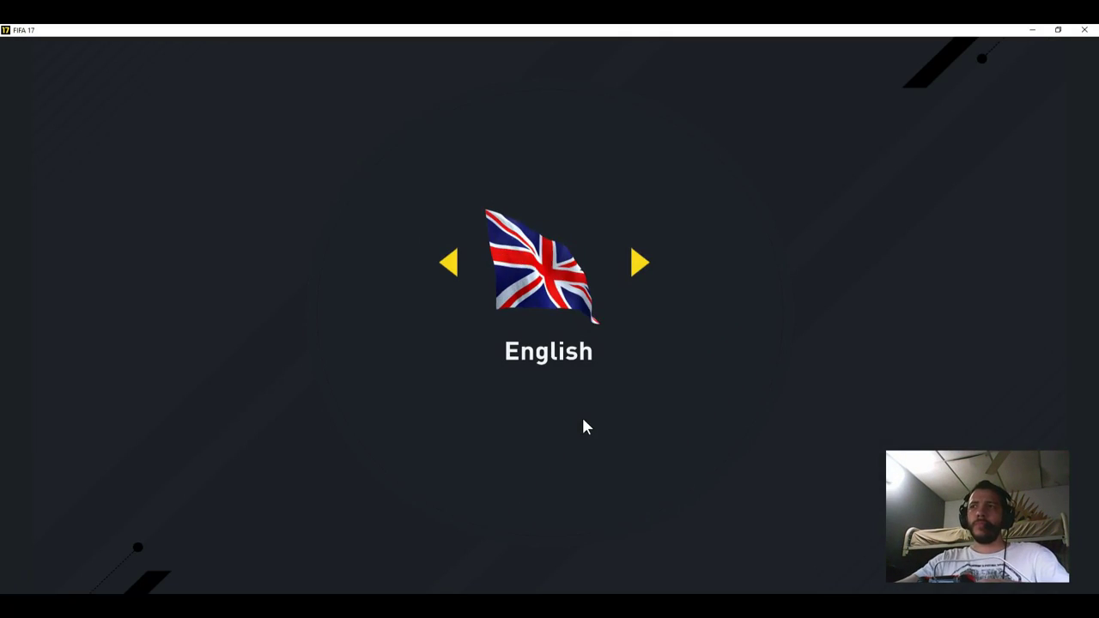
Confirm English, pass the title screen to the settings load, then close the game window
{"action": "left_click", "coordinate": [538, 269]}
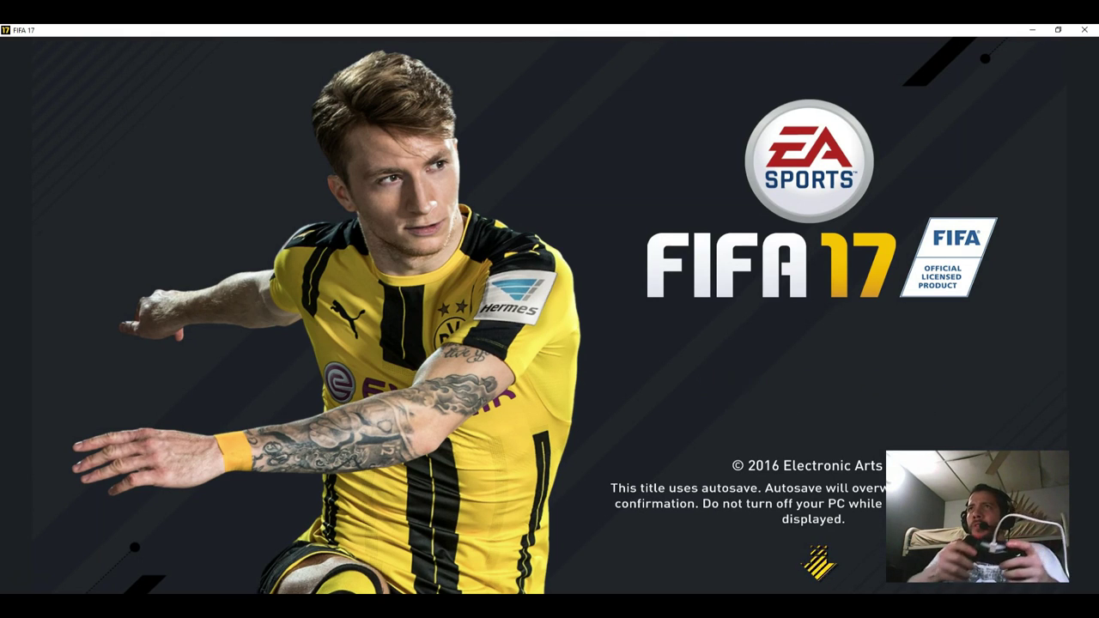
{"action": "key", "text": "space"}
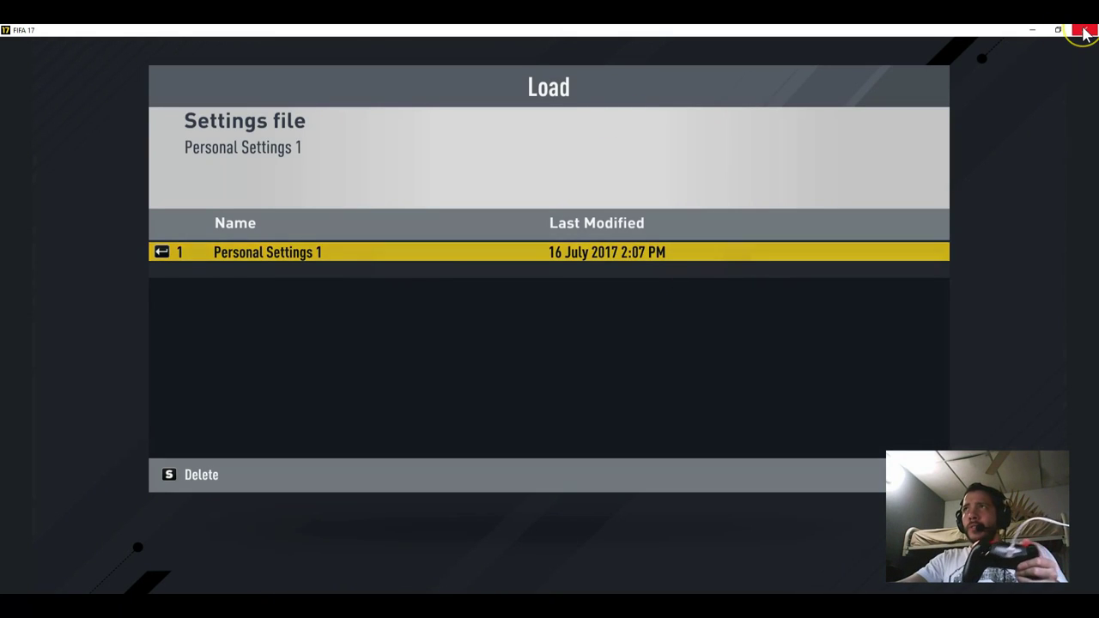
{"action": "left_click", "coordinate": [1085, 32]}
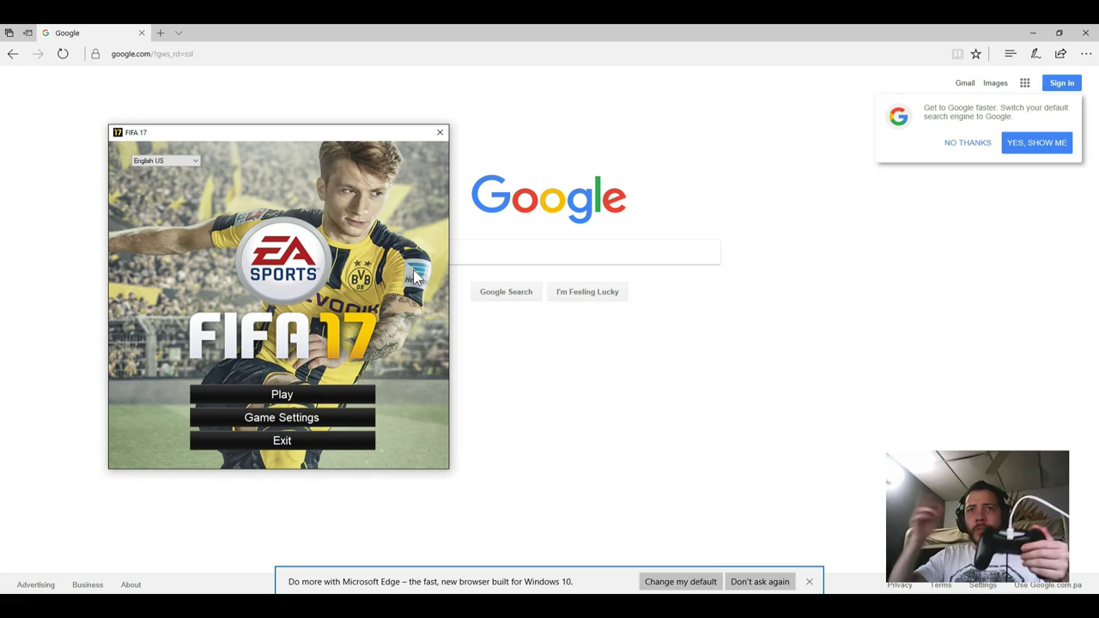
Open DS4Windows with the controller connected on Default, then minimize it
{"action": "left_click", "coordinate": [12, 423]}
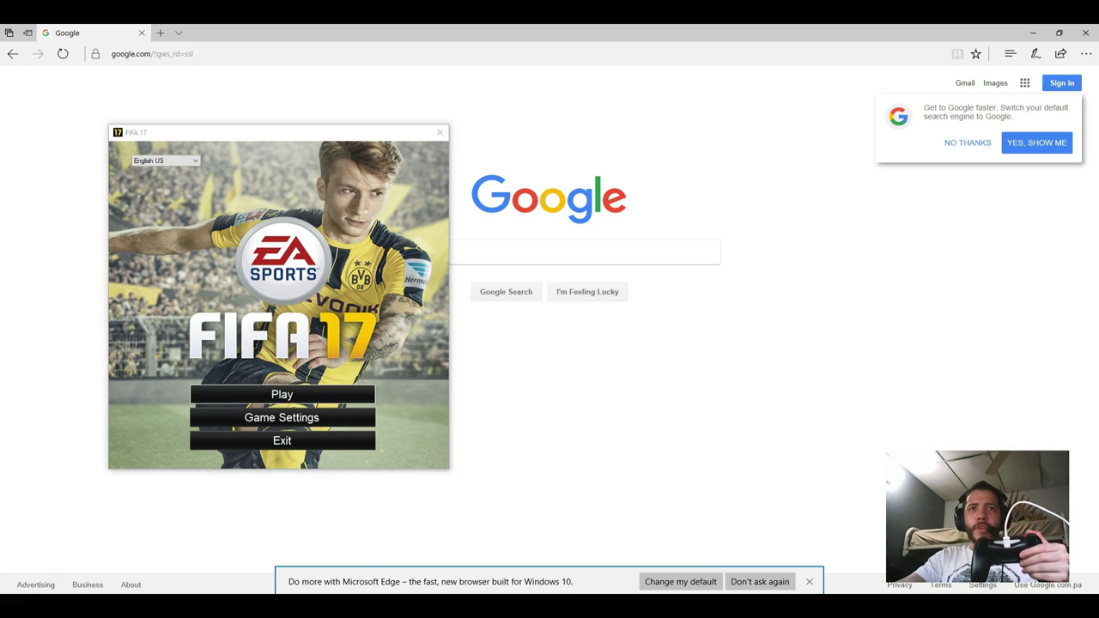
{"action": "left_click", "coordinate": [306, 407]}
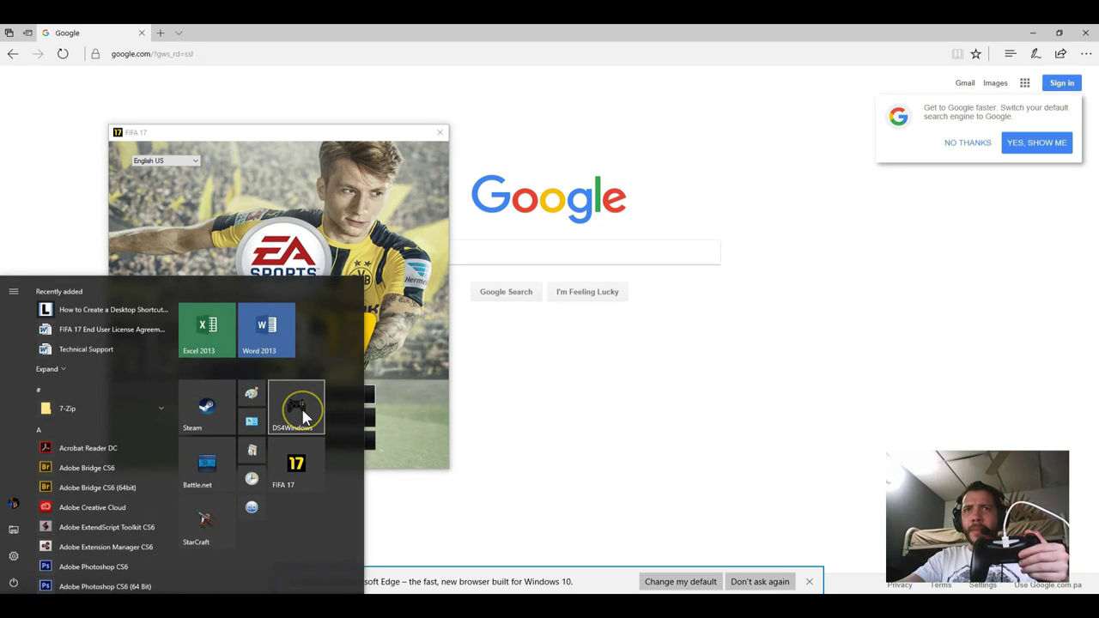
{"action": "left_click", "coordinate": [301, 406]}
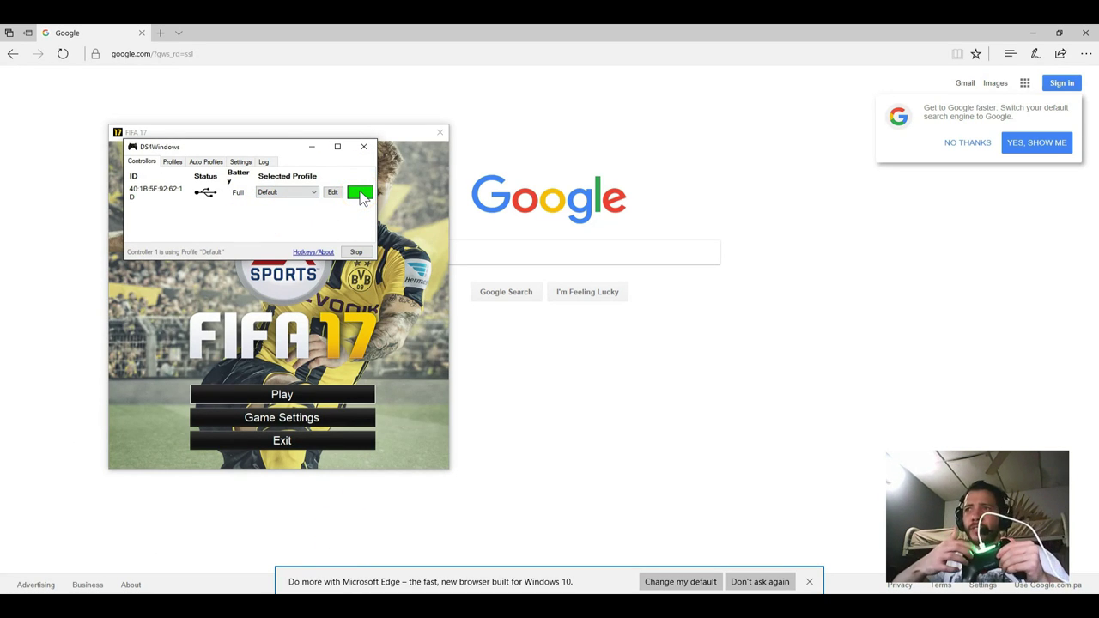
{"action": "left_click", "coordinate": [310, 148]}
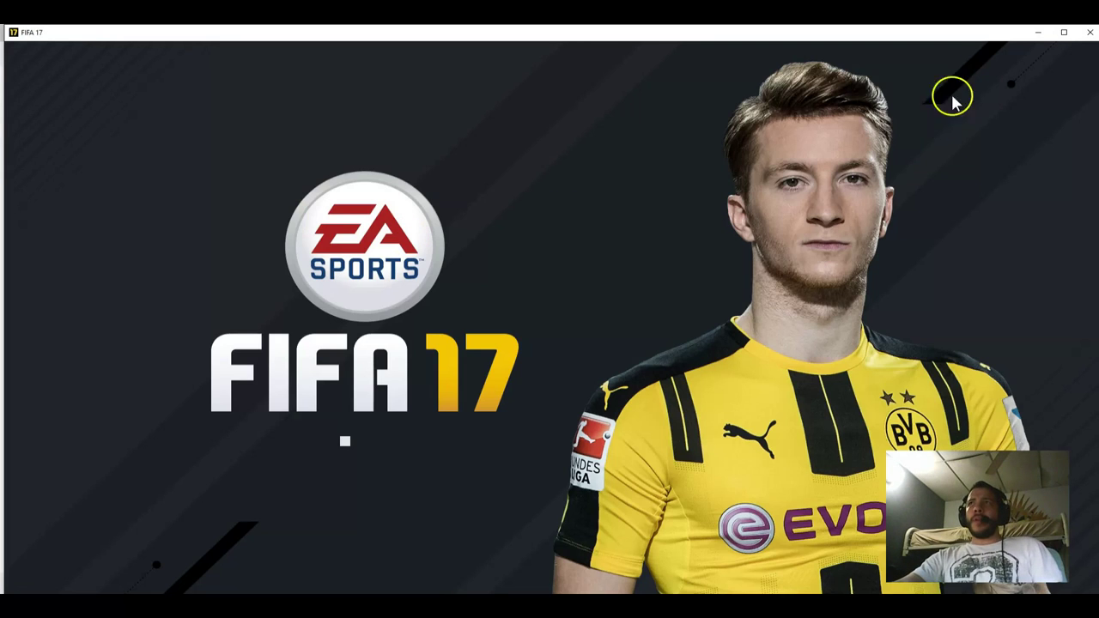
Maximize the game, dismiss Origin, confirm English, and pass the title screen to Home
{"action": "left_click", "coordinate": [1061, 32]}
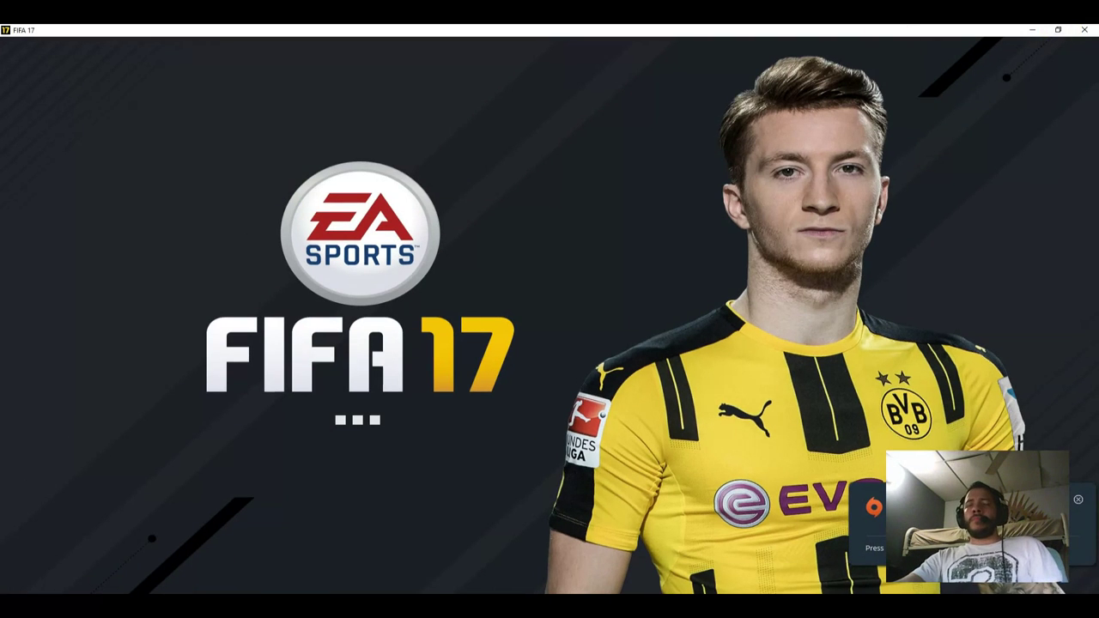
{"action": "left_click", "coordinate": [1079, 500]}
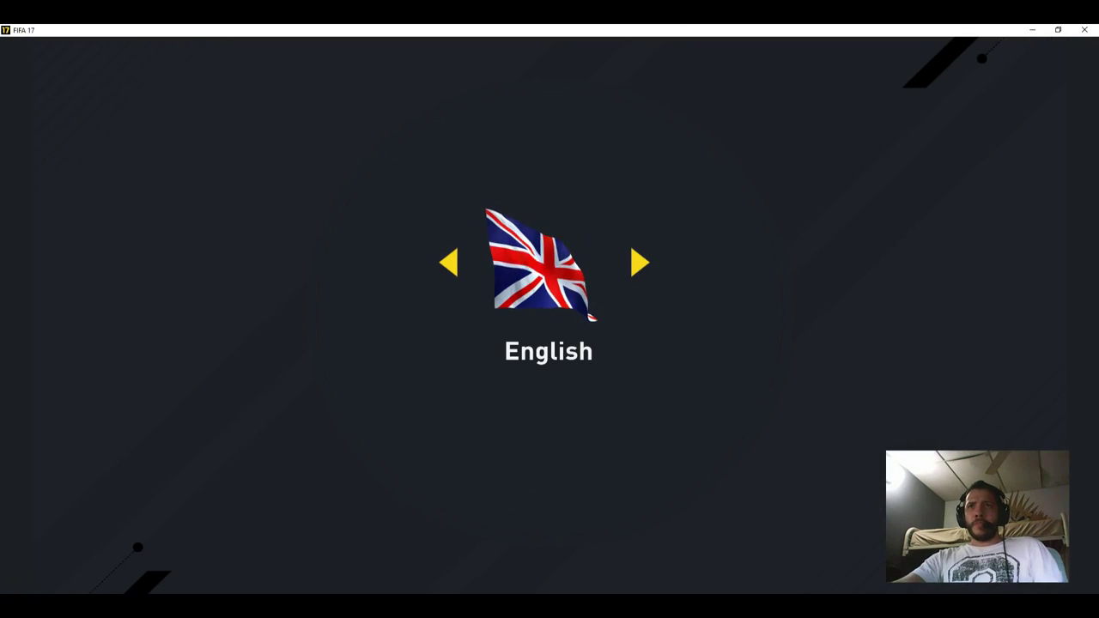
{"action": "left_click", "coordinate": [554, 266]}
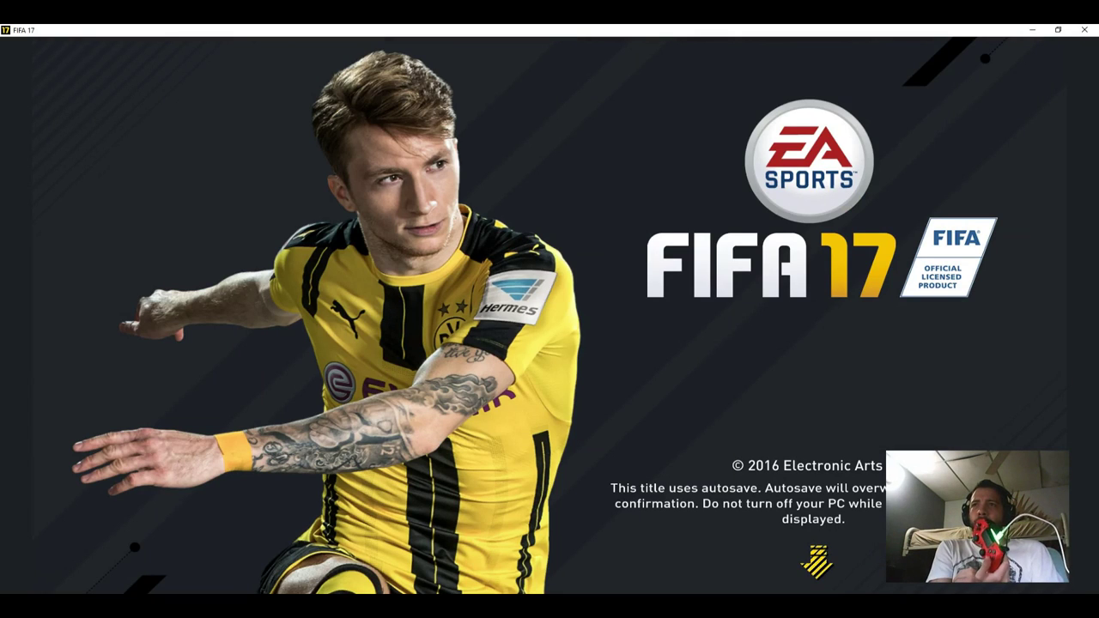
{"action": "key", "text": "space"}
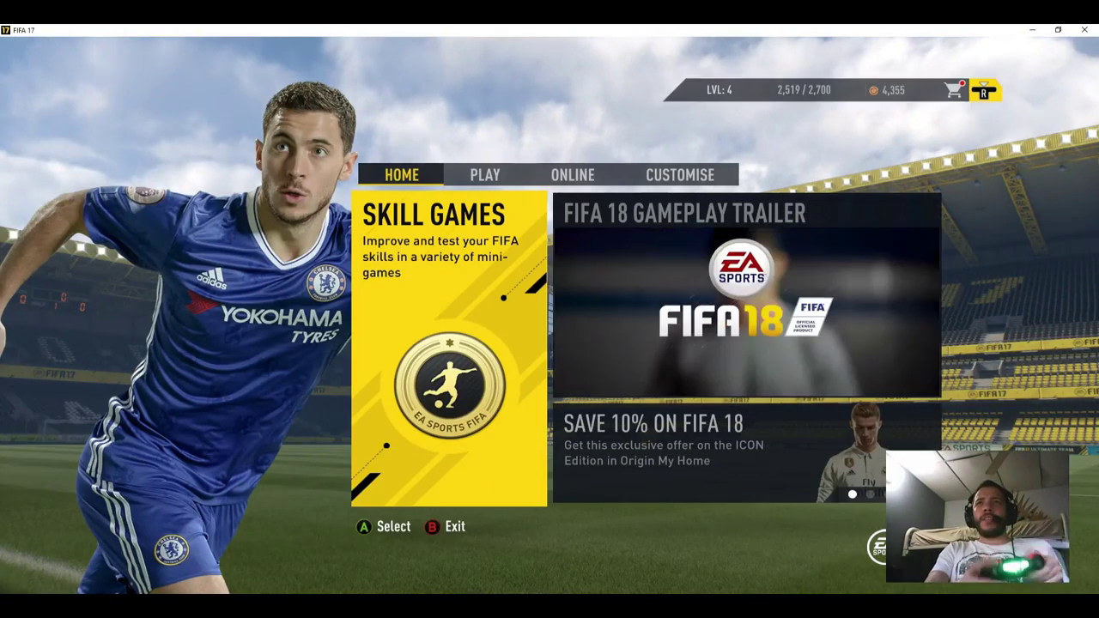
Switch to the PLAY menu, enter Ultimate Team, then quit FIFA 17 to its launcher
{"action": "key", "text": "e"}
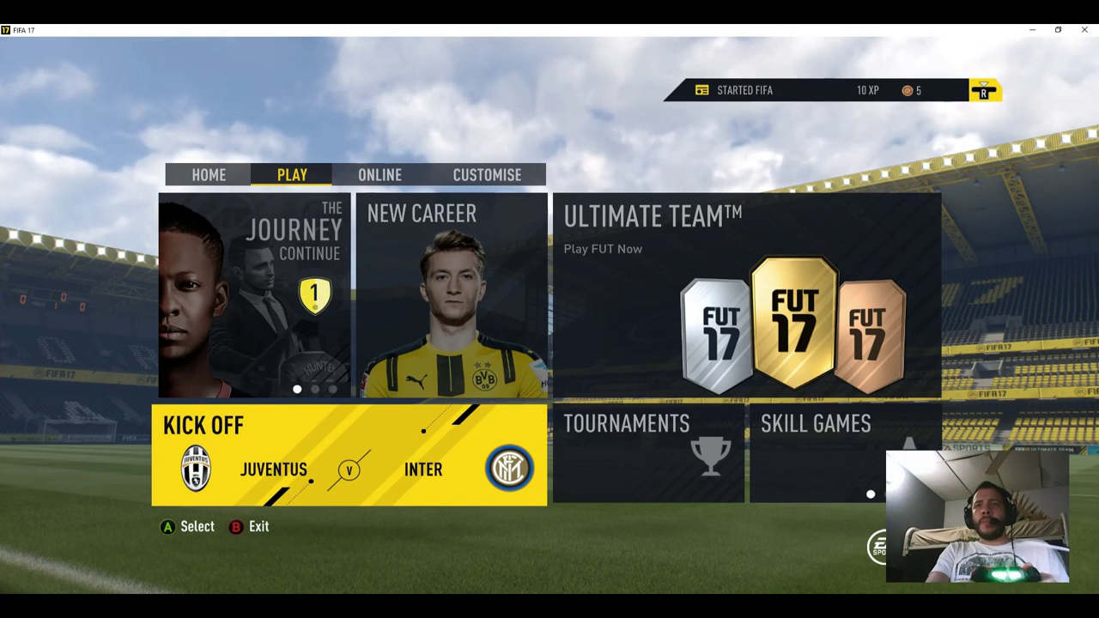
{"action": "key", "text": "Right"}
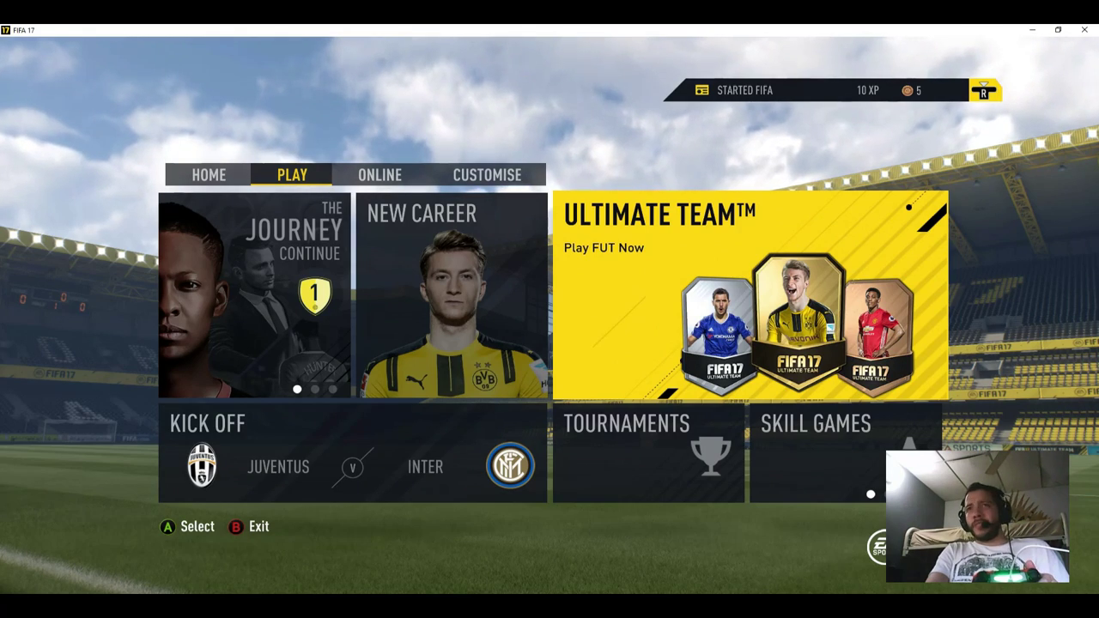
{"action": "key", "text": "Return"}
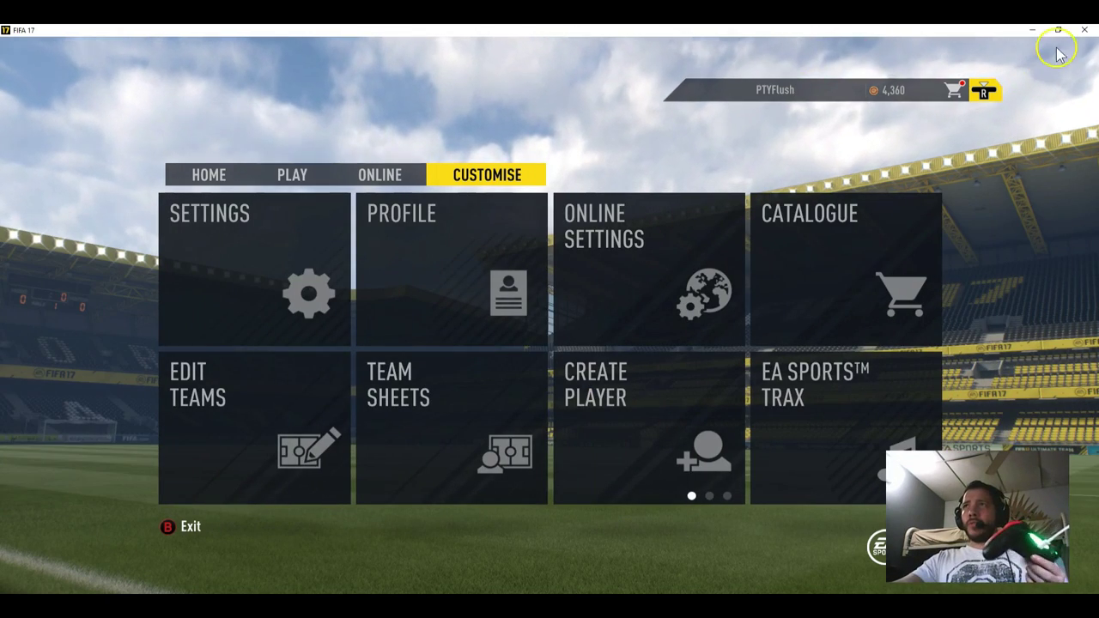
{"action": "left_click", "coordinate": [1084, 29]}
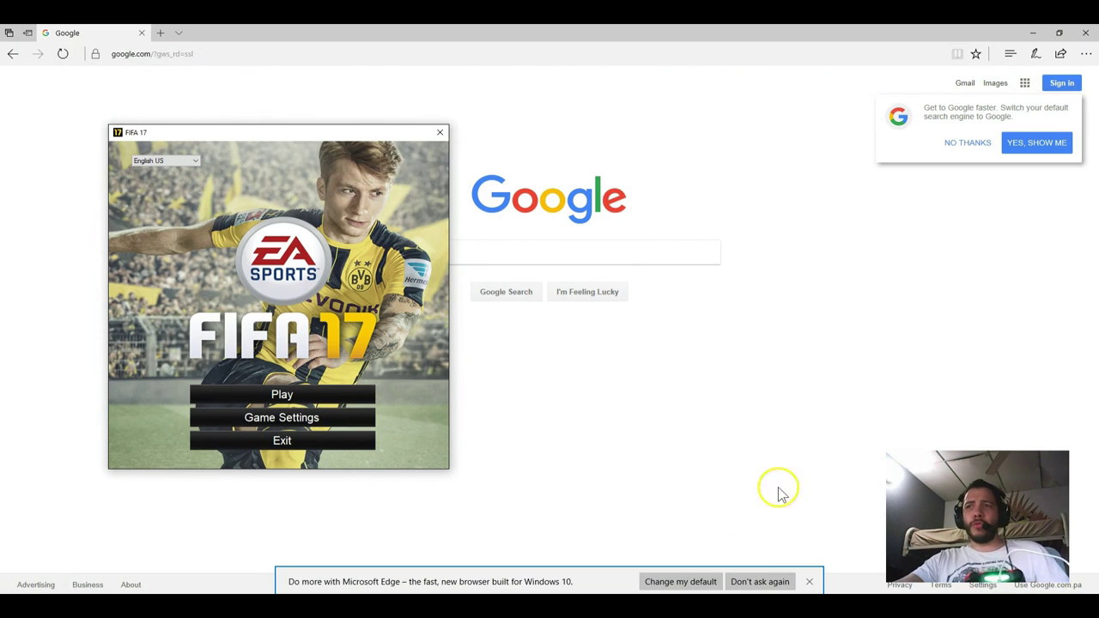
Relaunch FIFA 17 from its launcher in fullscreen, reaching the English language screen
{"action": "left_click", "coordinate": [868, 591]}
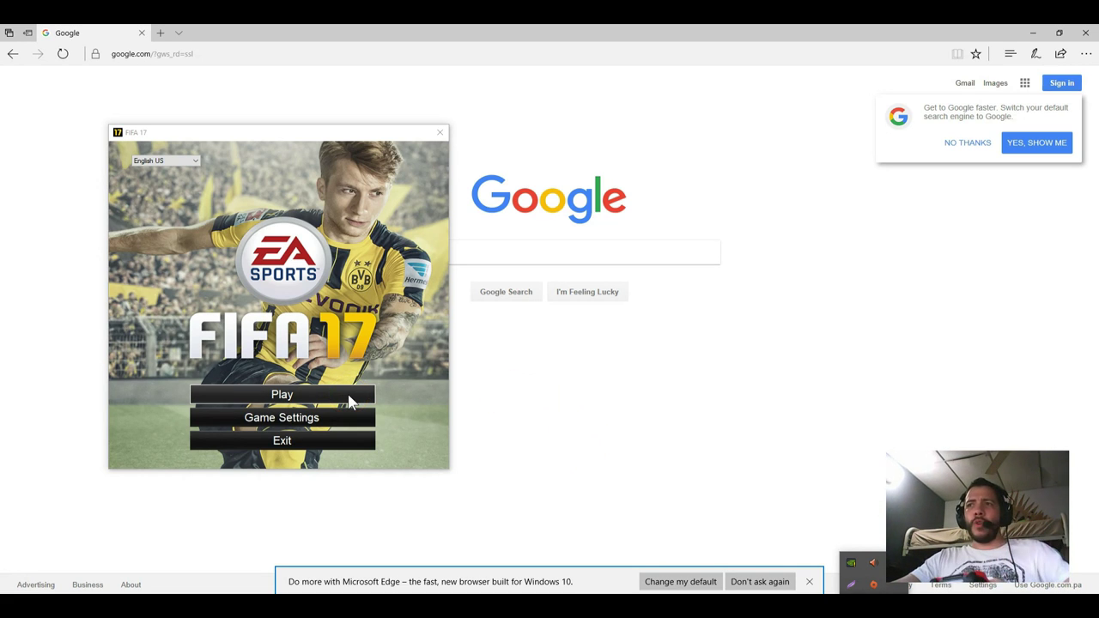
{"action": "left_click", "coordinate": [350, 397]}
{"action": "left_click", "coordinate": [809, 582]}
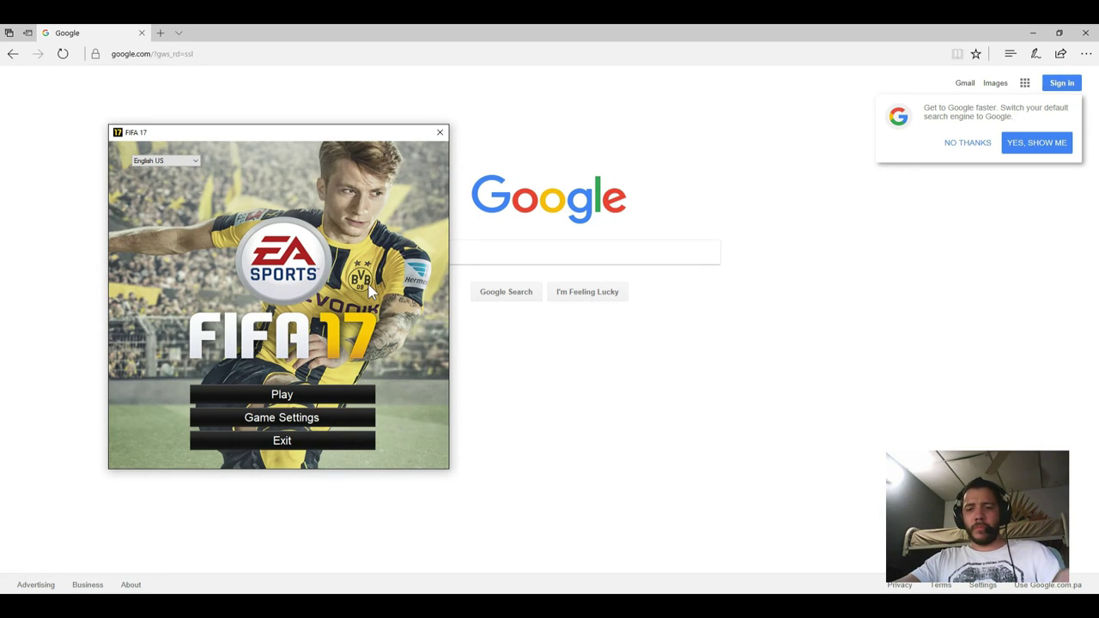
{"action": "key", "text": "Return"}
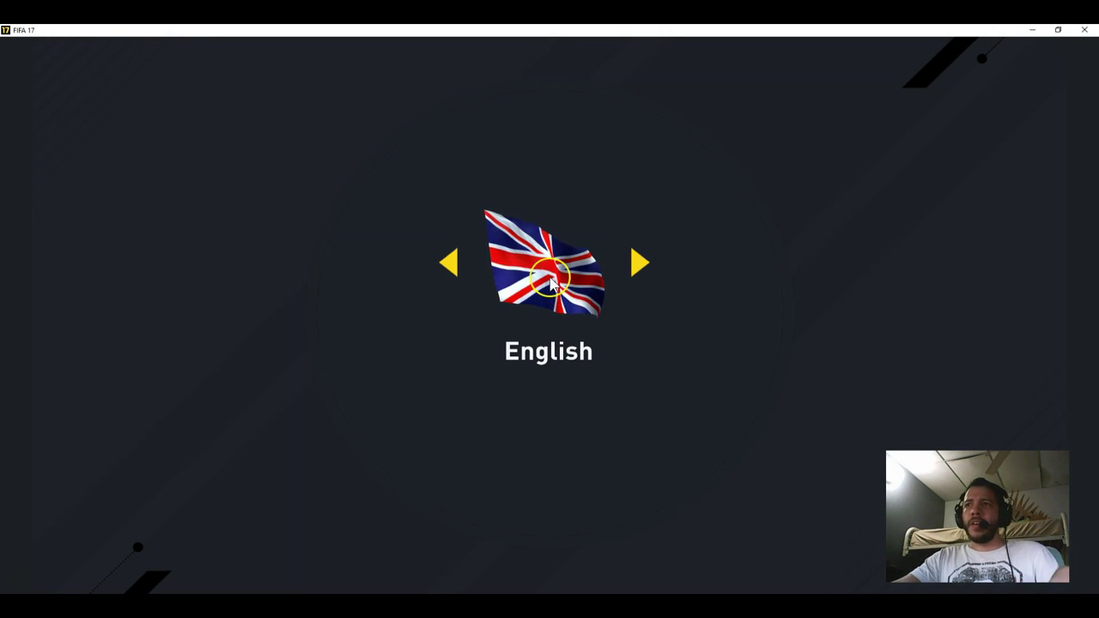
Select the English flag to reach the title screen
{"action": "left_click", "coordinate": [814, 388]}
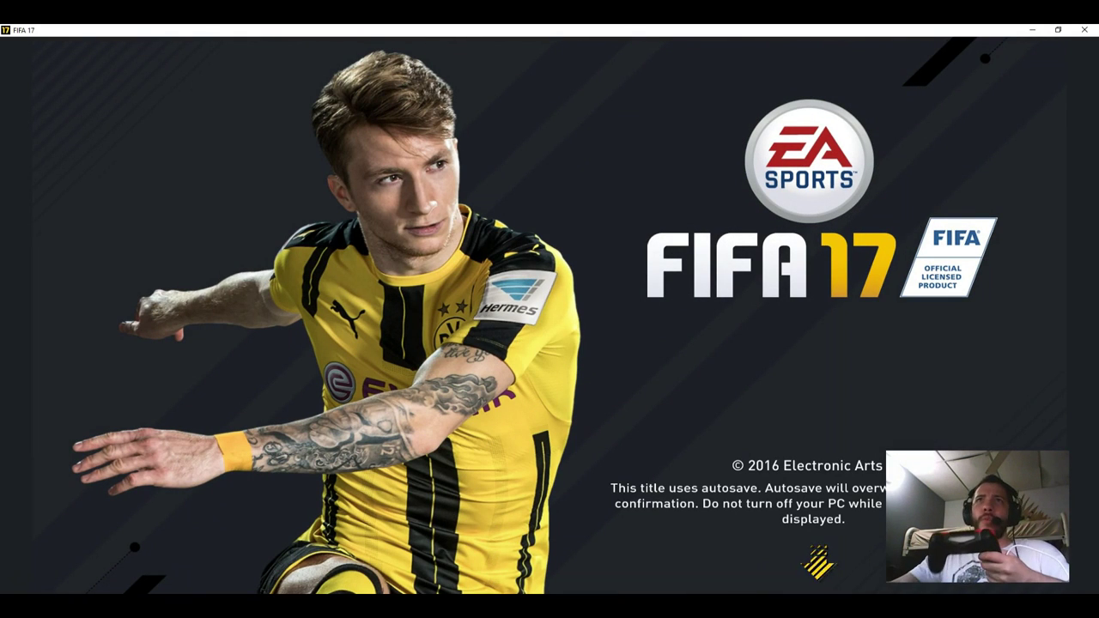
Open DS4Windows from Start, drag it to the screen centre, then minimize it
{"action": "key", "text": "super"}
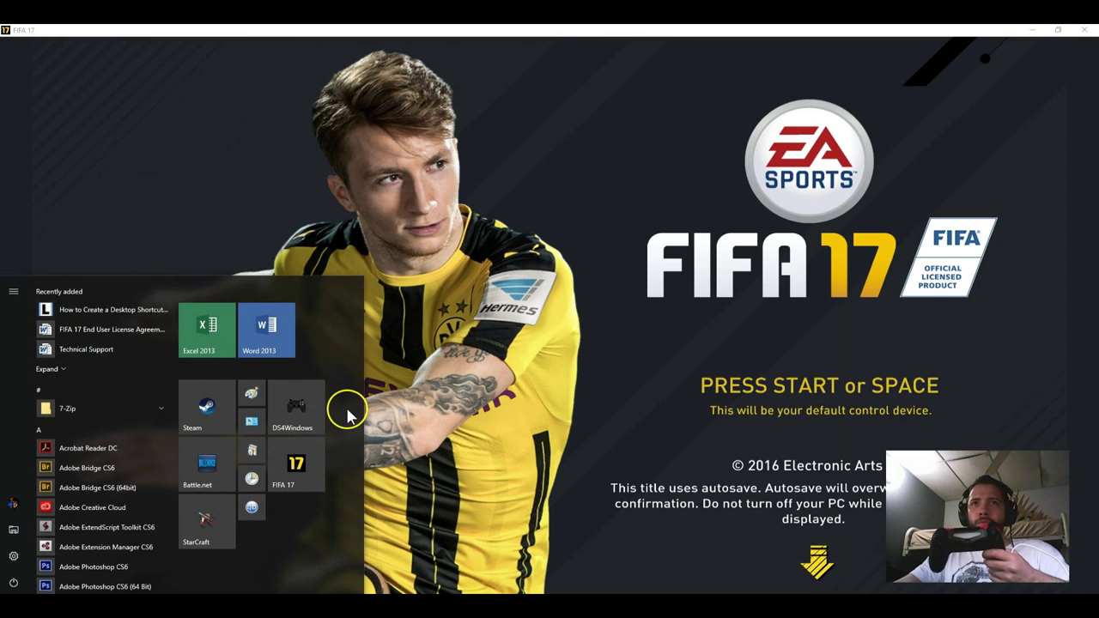
{"action": "left_click", "coordinate": [307, 400]}
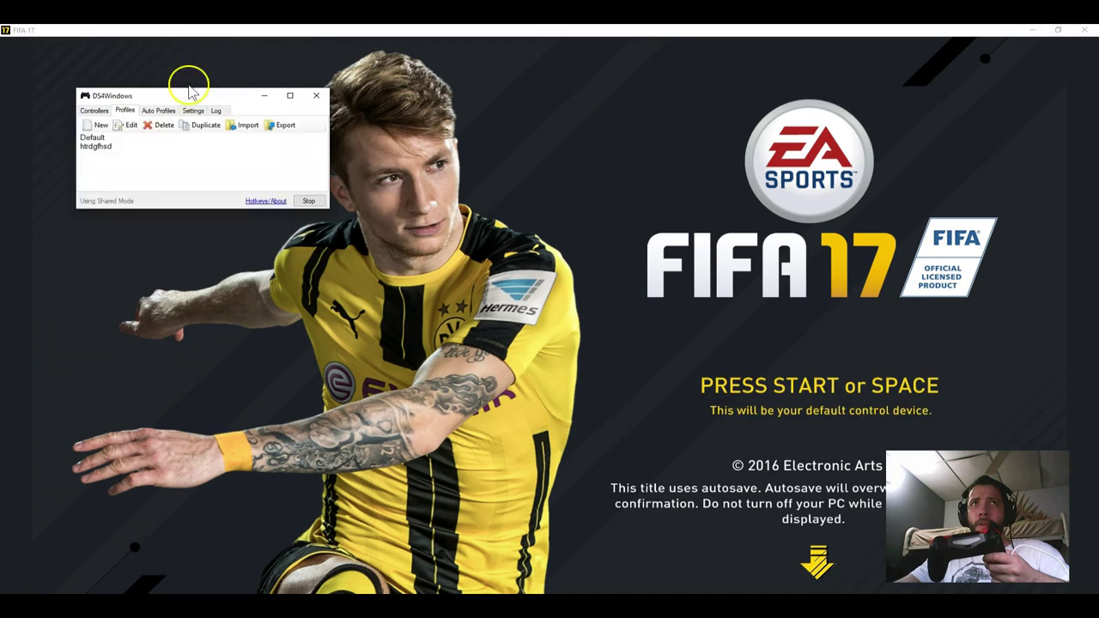
{"action": "left_click_drag", "start_coordinate": [146, 55], "coordinate": [345, 197]}
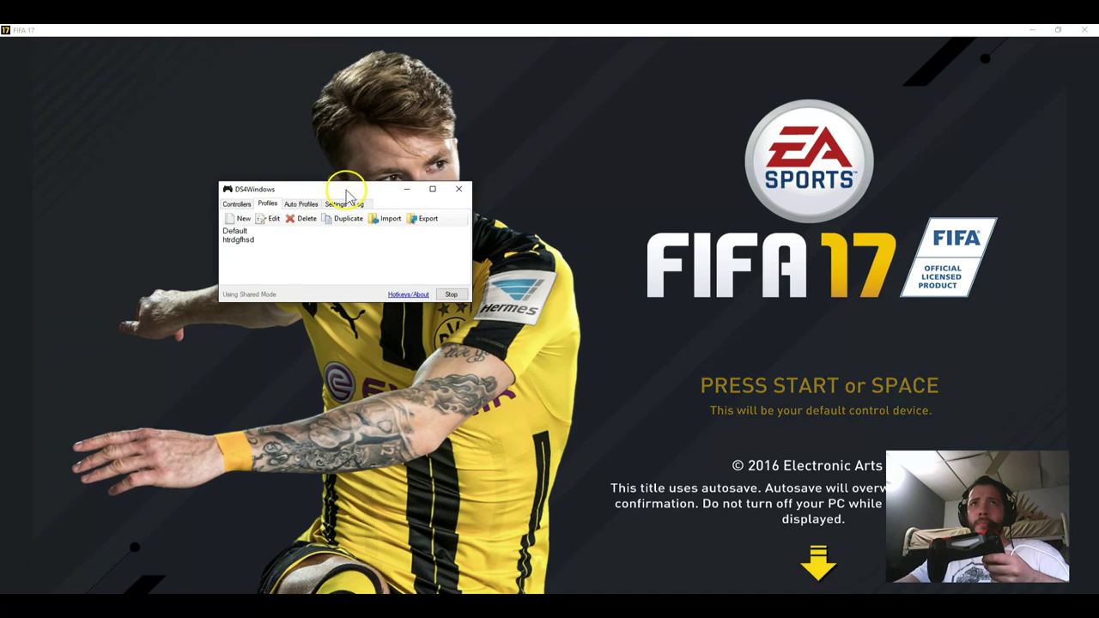
{"action": "left_click", "coordinate": [407, 189]}
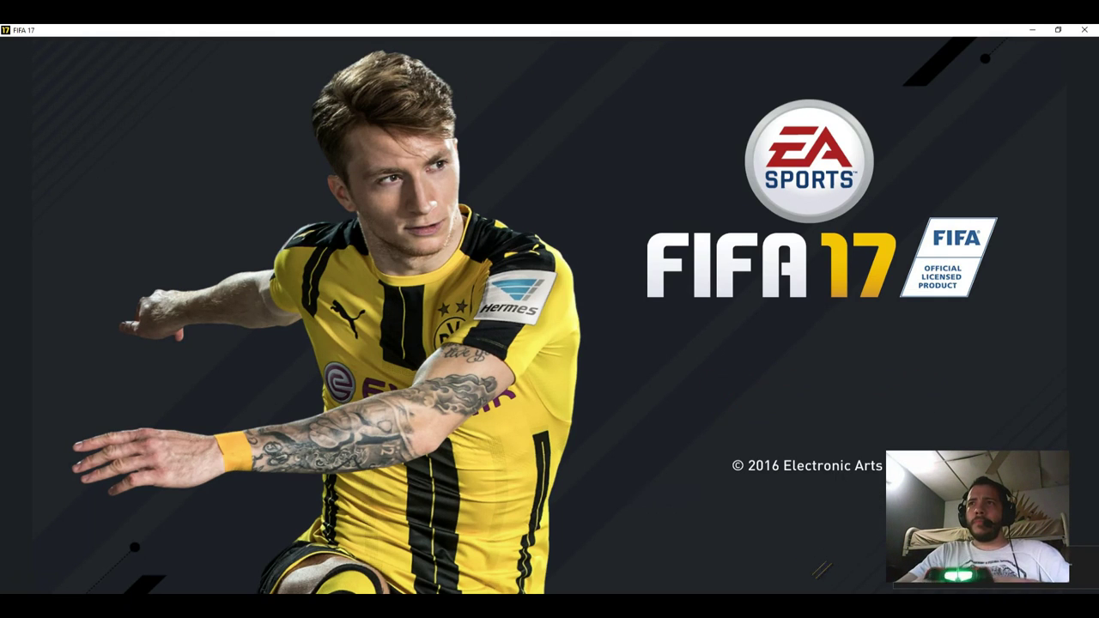
Load Personal Settings 1 and move the Home page focus onto Skill Games
{"action": "key", "text": "Return"}
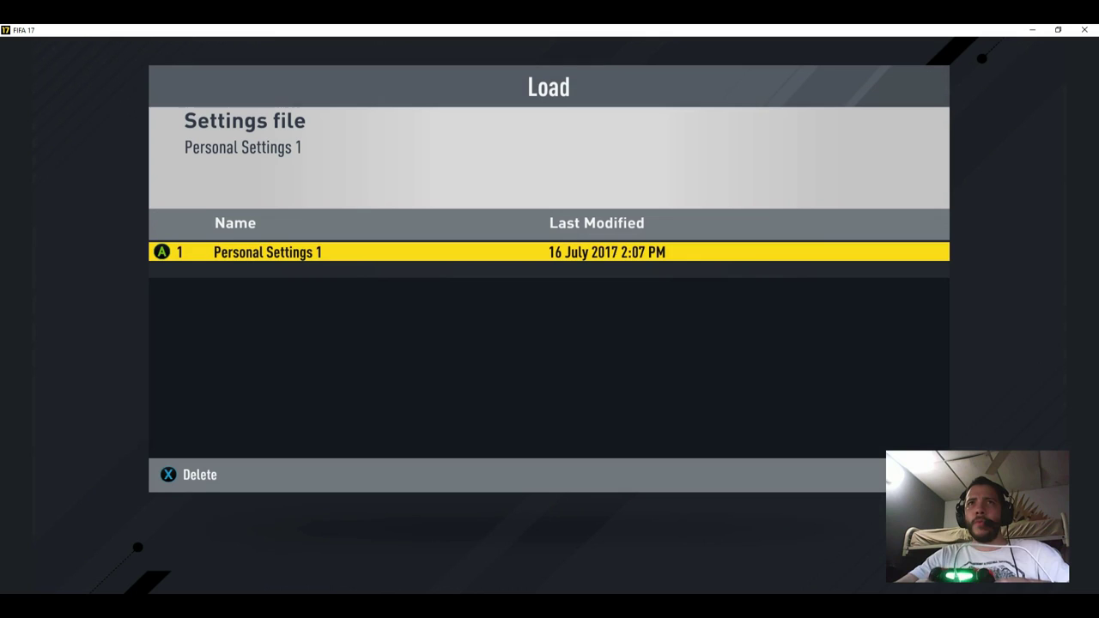
{"action": "key", "text": "Return"}
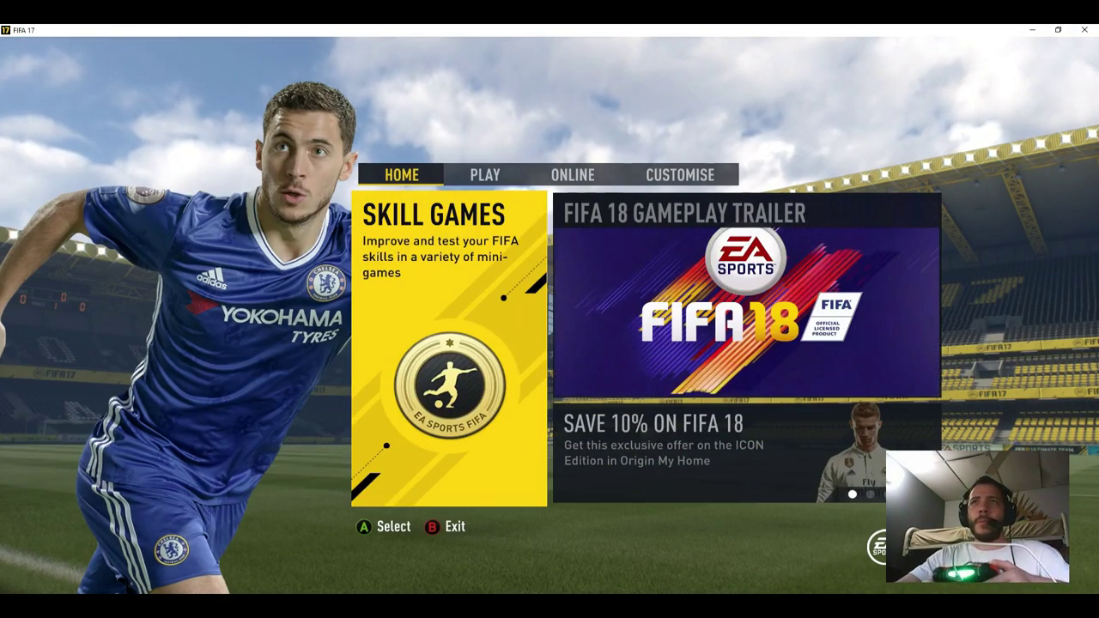
{"action": "key", "text": "Right"}
{"action": "key", "text": "Down"}
{"action": "key", "text": "Left"}
On the PLAY page, move focus through Kick Off, The Journey, Ultimate Team, Tournaments and New Career
{"action": "key", "text": "e"}
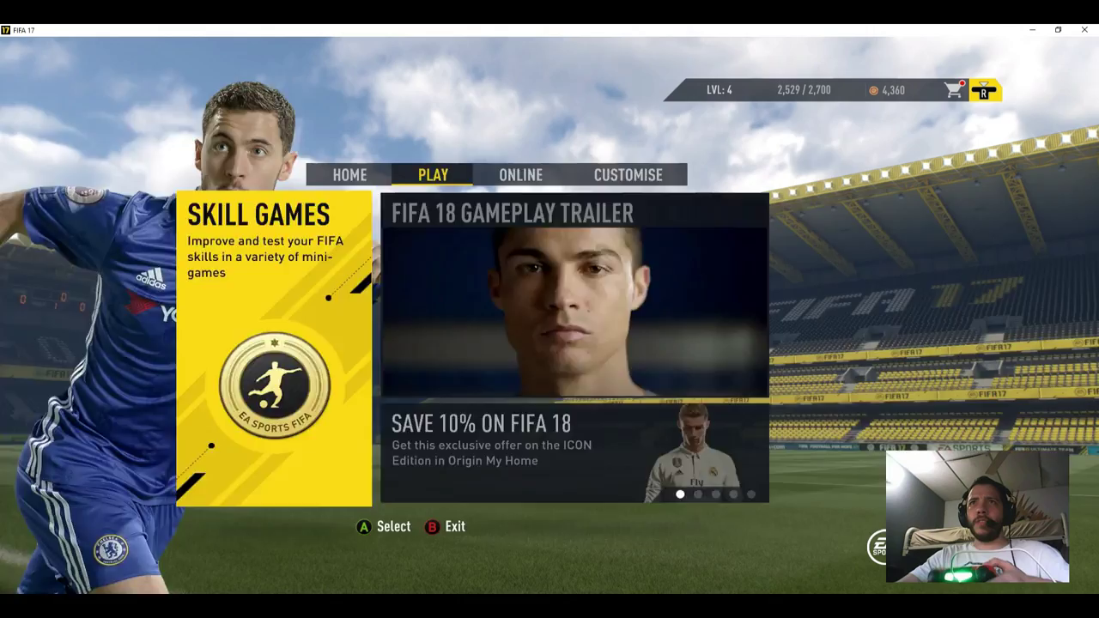
{"action": "key", "text": "Right"}
{"action": "key", "text": "Right"}
{"action": "key", "text": "Down"}
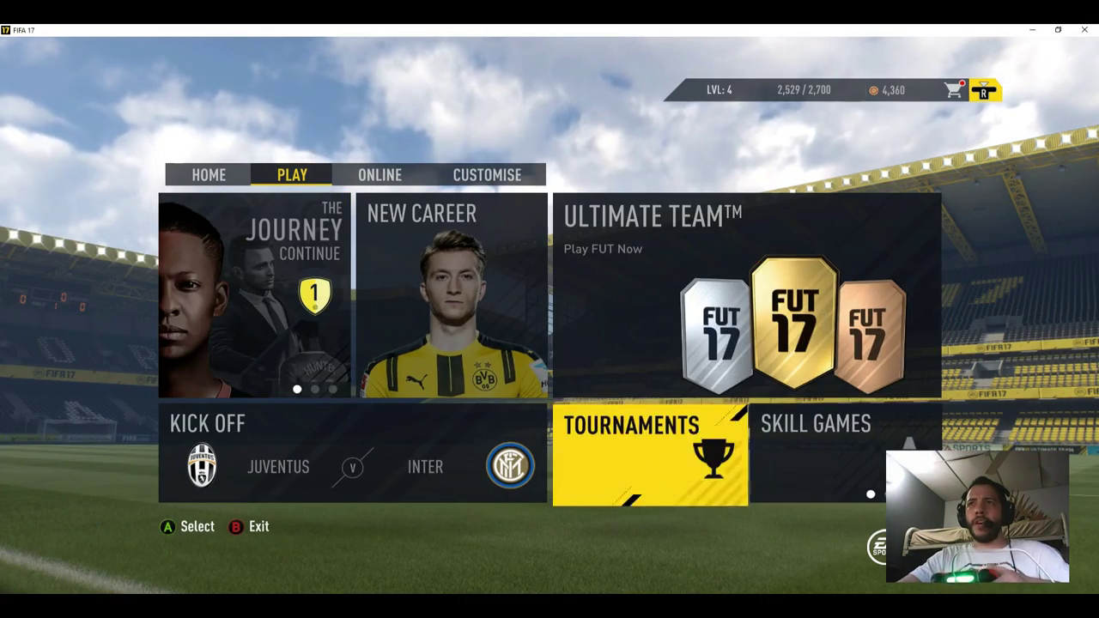
{"action": "key", "text": "Left"}
{"action": "key", "text": "Up"}
{"action": "key", "text": "Right"}
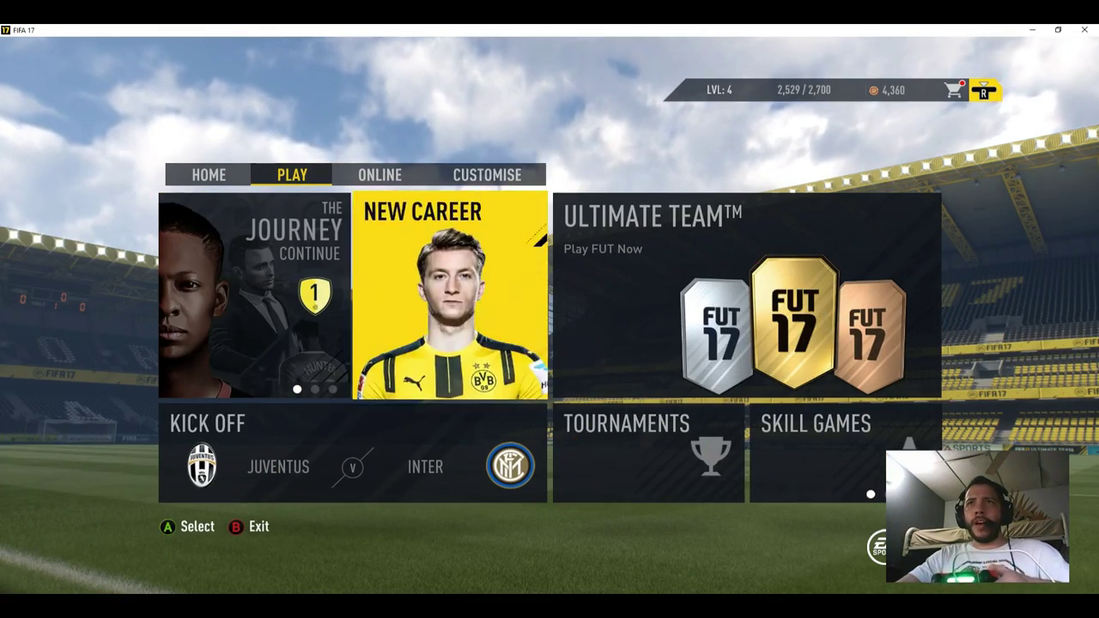
{"action": "key", "text": "Right"}
On the ONLINE page, move through Co-op Seasons, Online Friendlies, Pro Clubs, ending on Seasons
{"action": "key", "text": "e"}
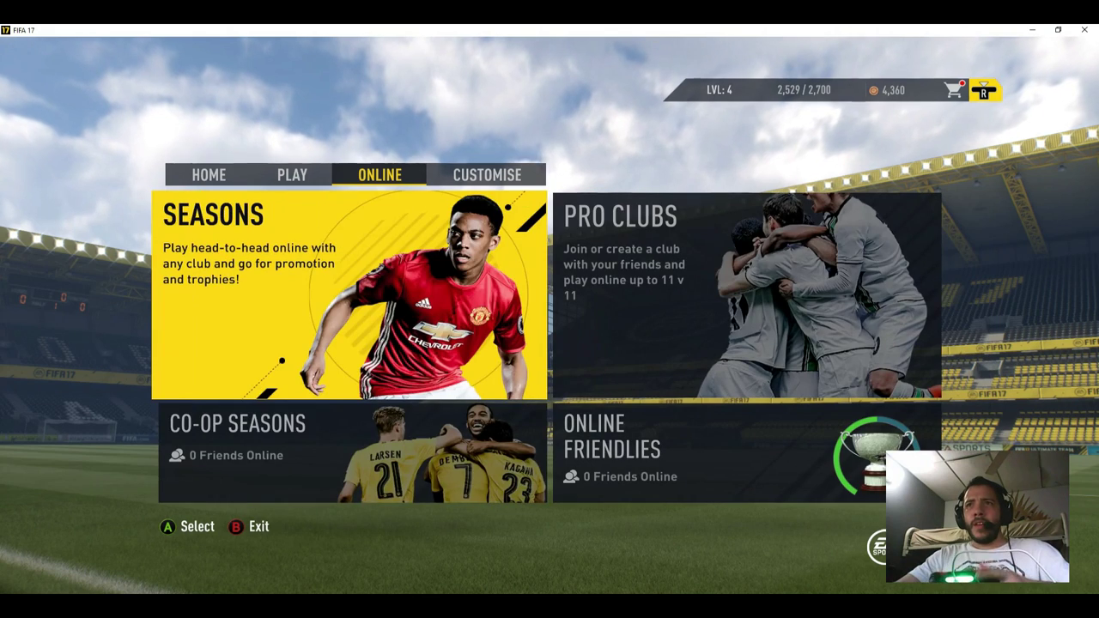
{"action": "key", "text": "Down"}
{"action": "key", "text": "Right"}
{"action": "key", "text": "Up"}
{"action": "key", "text": "Left"}
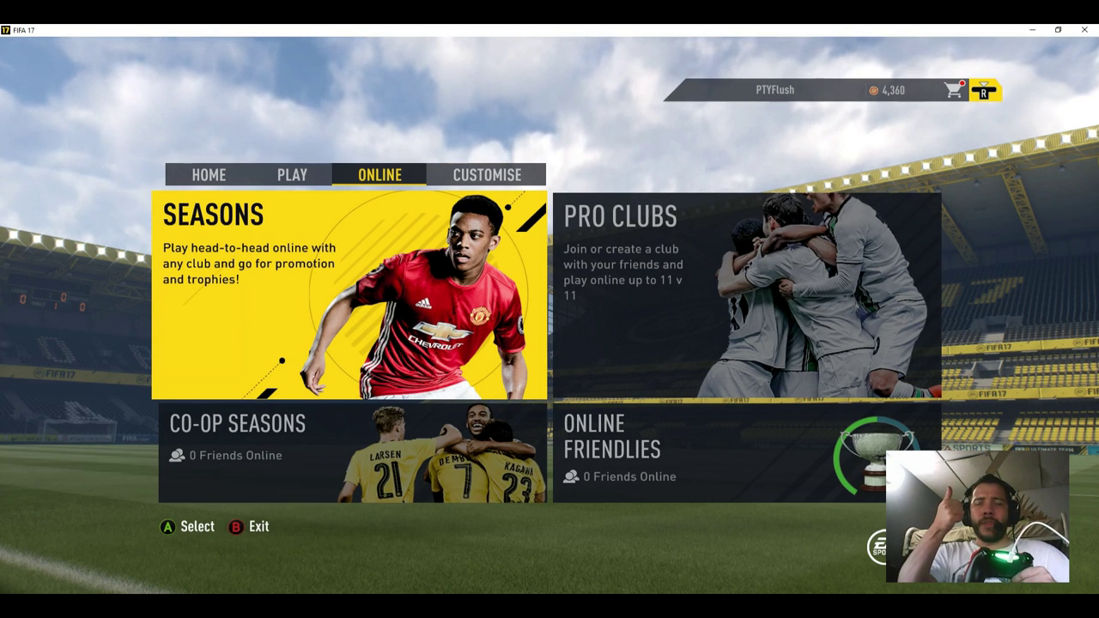
Close the FIFA 17 game window, leaving its launcher over Google
{"action": "left_click", "coordinate": [1085, 31]}
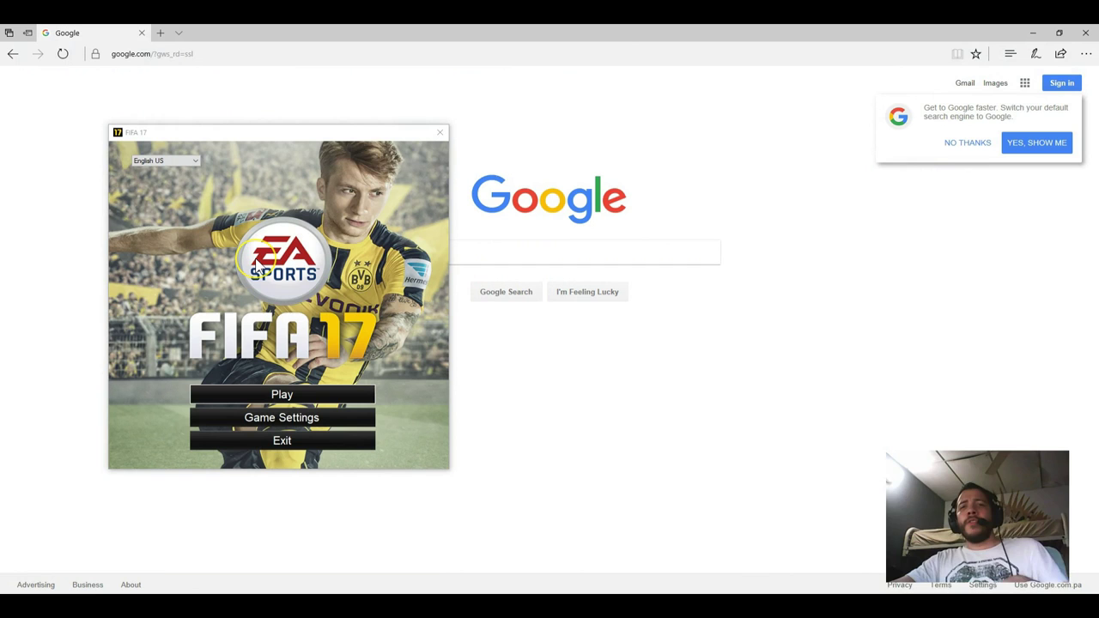